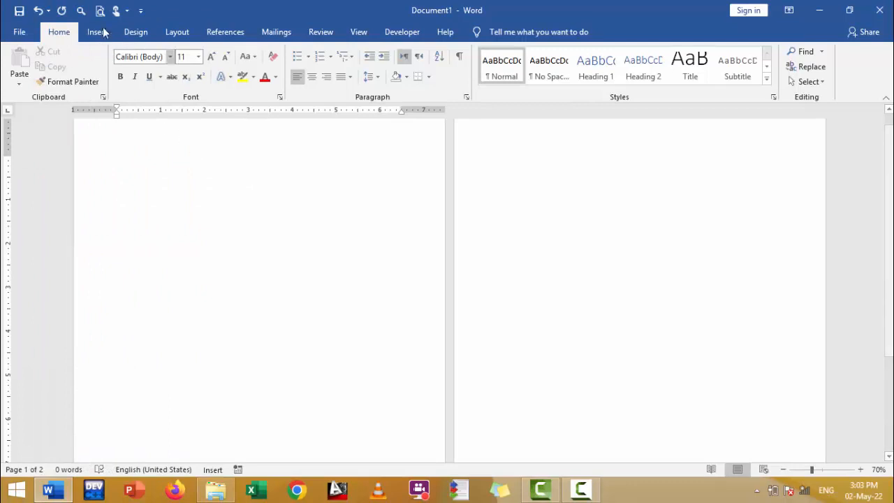
- Insert the picture jjjjj.jpg from this device on the first page
left_click(98, 34)
left_click(130, 82)
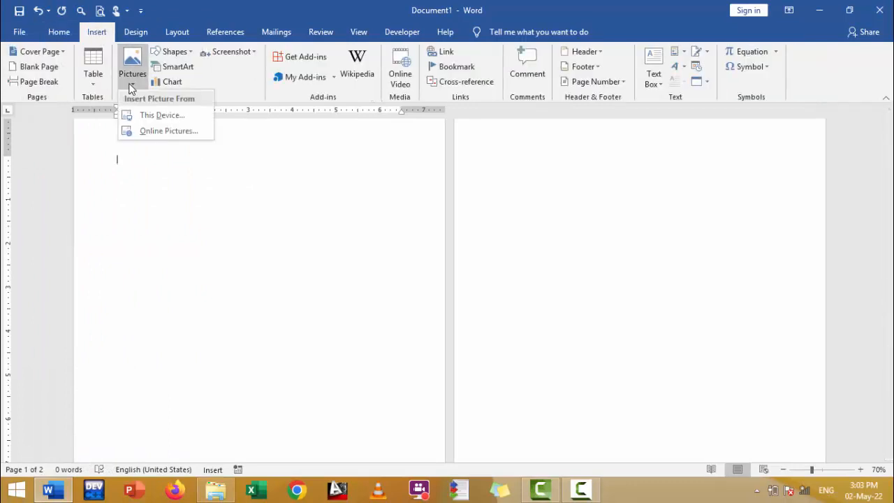
left_click(158, 115)
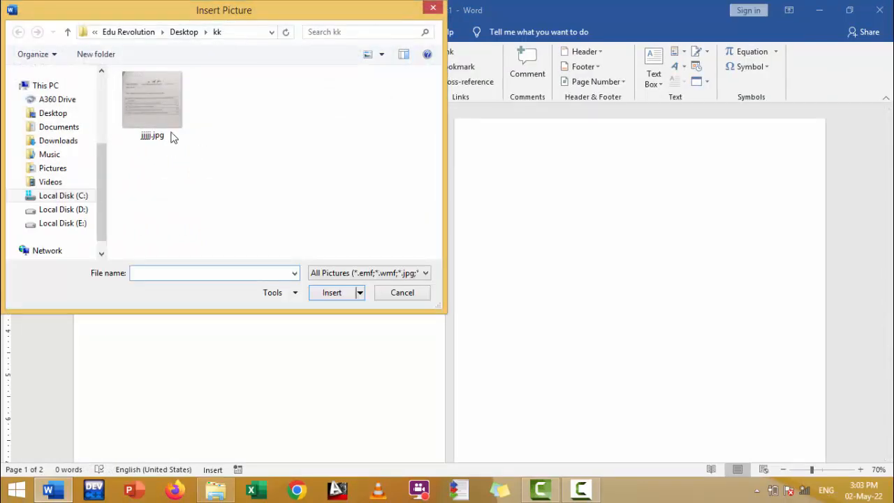
left_click(158, 116)
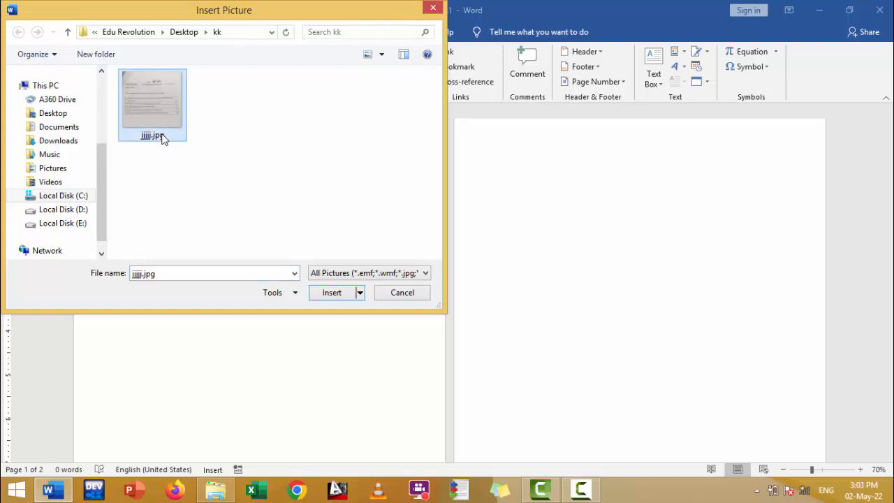
left_click(331, 293)
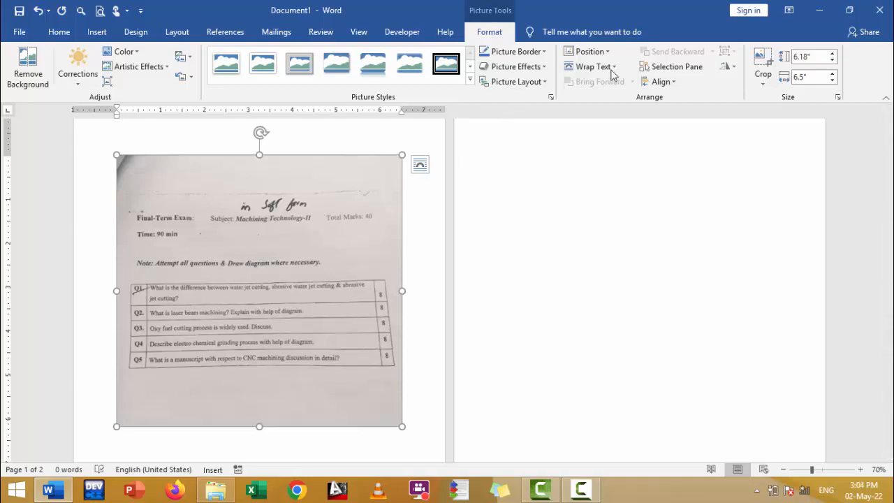
- Wrap the picture In Front of Text, move it to the first page's upper-left corner and enlarge it to about 6.87" by 8.19"
left_click(612, 69)
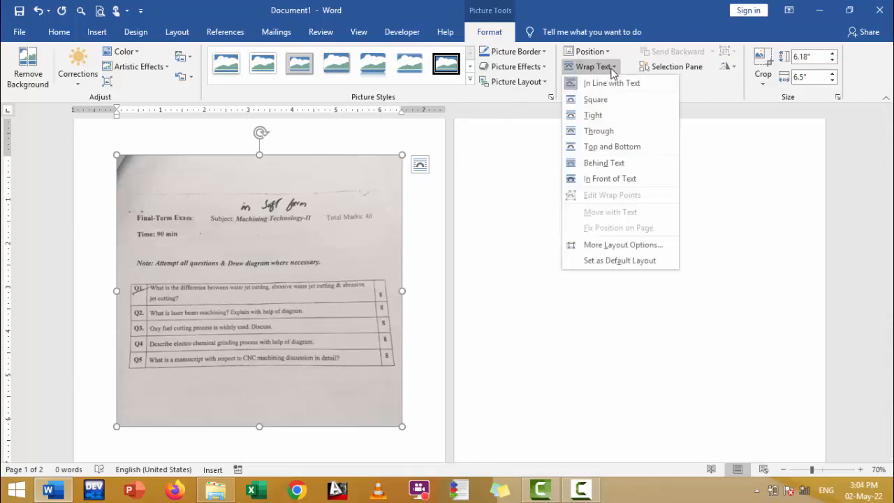
left_click(606, 180)
left_click_drag(300, 259, 235, 237)
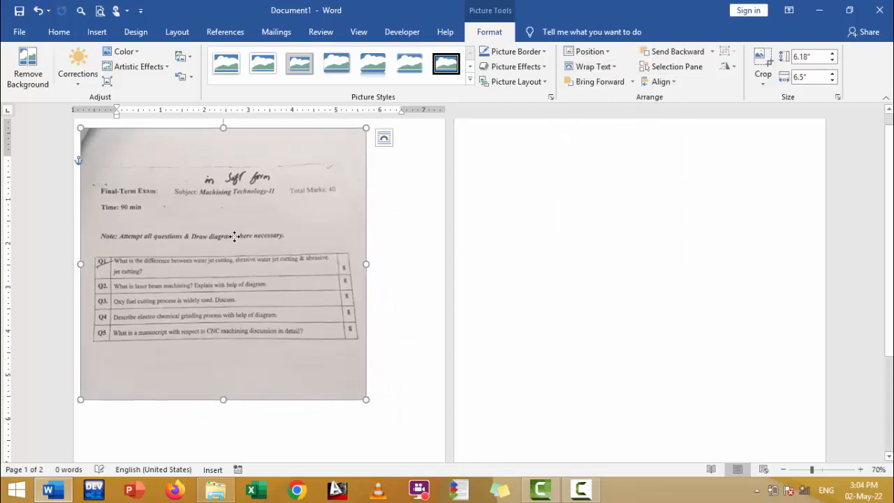
left_click_drag(394, 262, 441, 261)
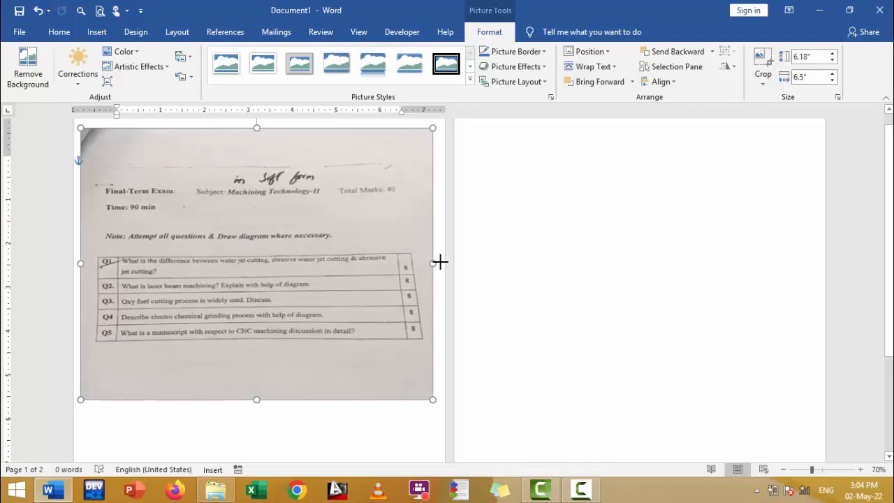
left_click_drag(260, 399, 261, 430)
- Duplicate the exam picture and place the copy at the top of the second page
key("ctrl+d")
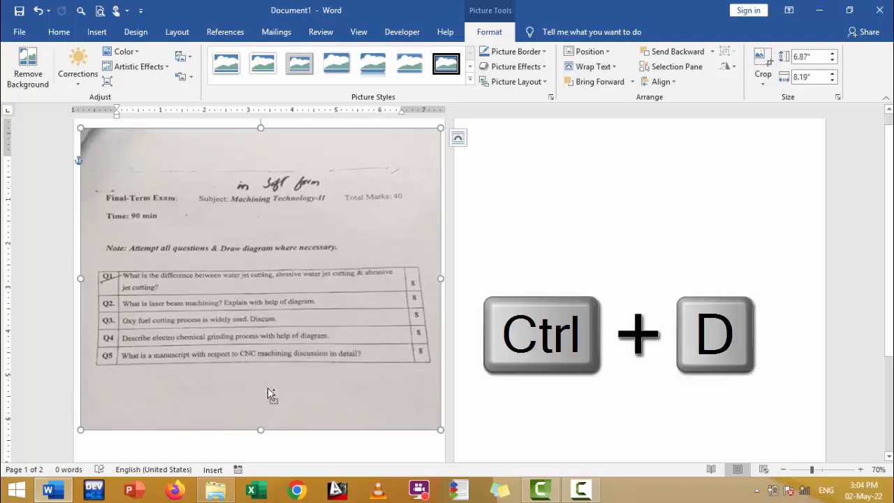
left_click_drag(267, 387, 561, 309)
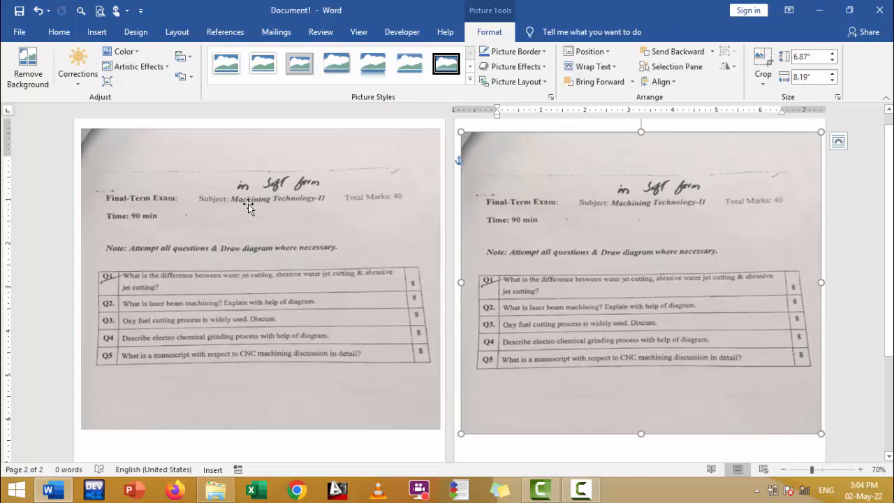
left_click(854, 225)
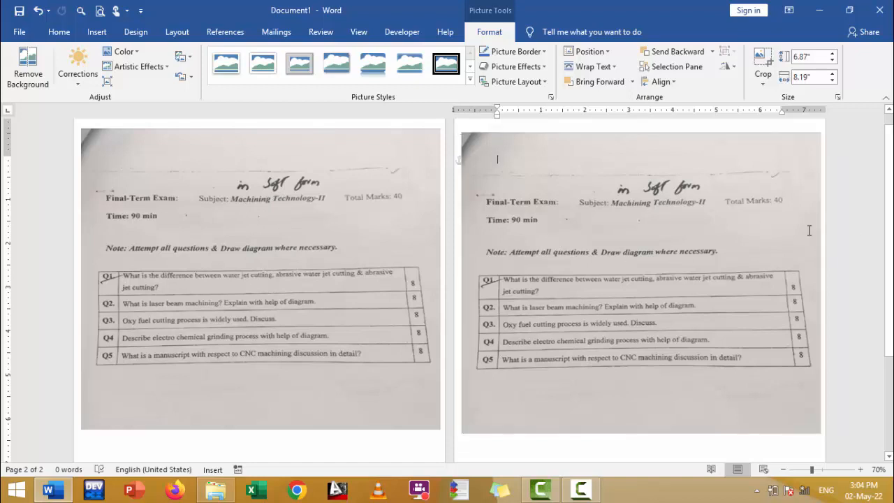
- Set the second-page picture's sharpness to 75% and apply the correction preset with 20% brightness and 40% contrast
left_click(679, 214)
left_click(489, 34)
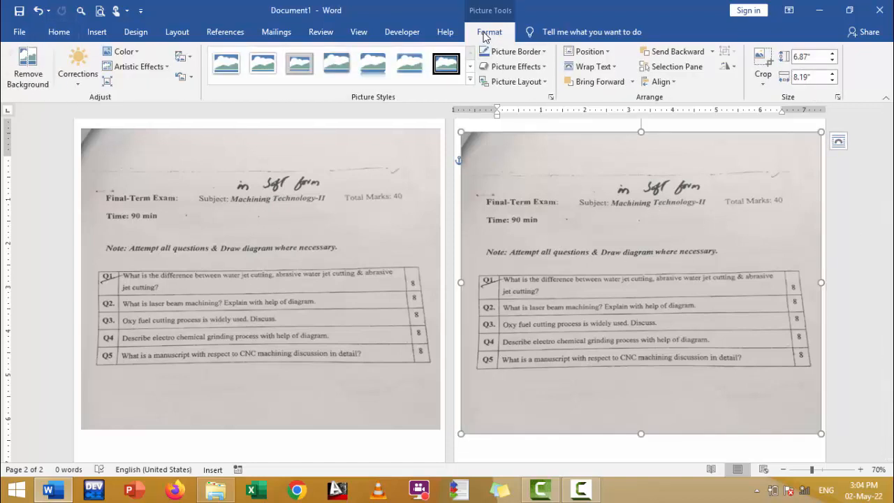
left_click(550, 98)
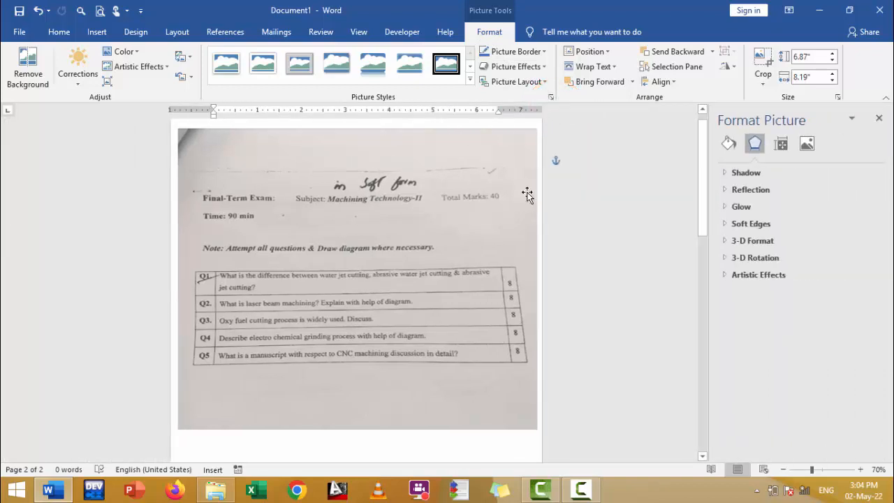
scroll(548, 227, "down", 2, "ctrl")
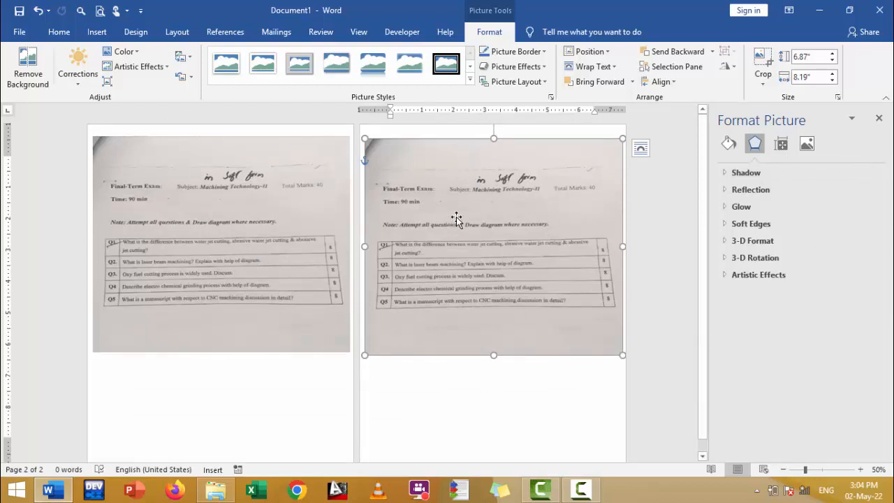
left_click(813, 147)
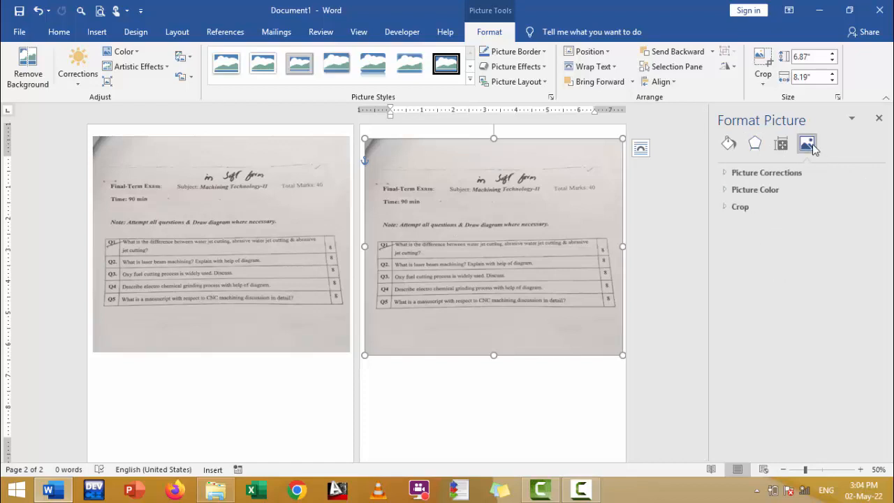
left_click(739, 175)
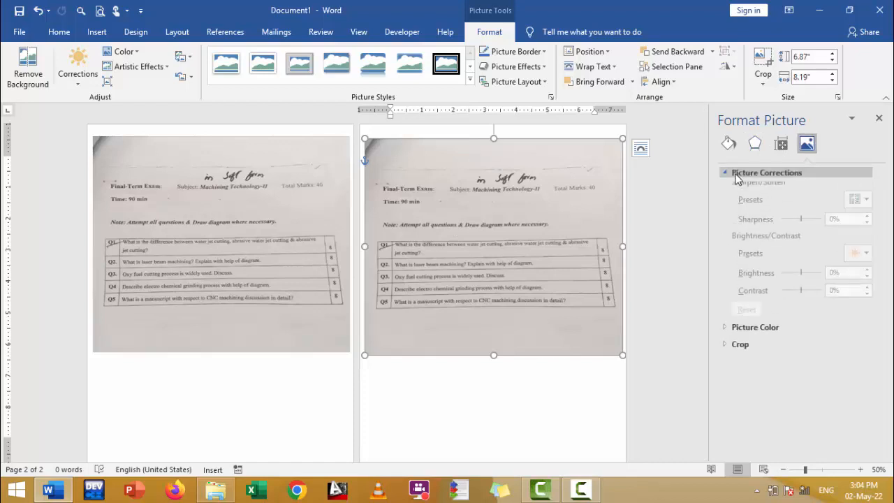
left_click(846, 224)
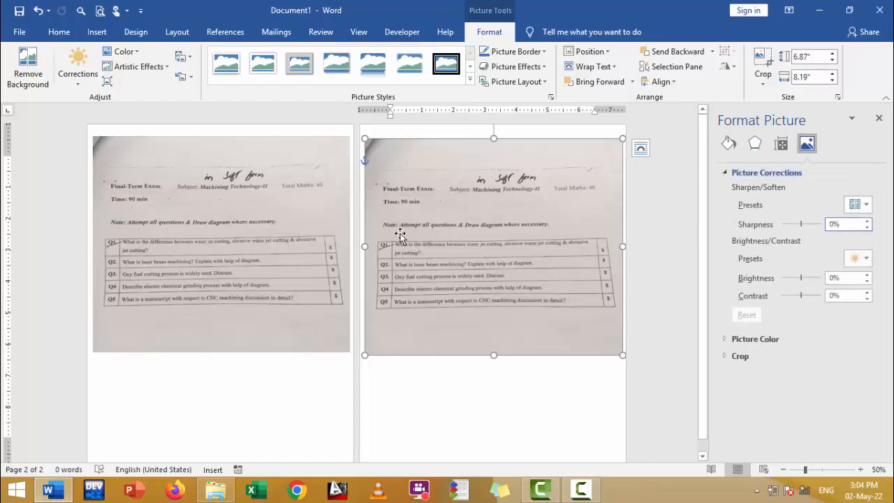
left_click(867, 222)
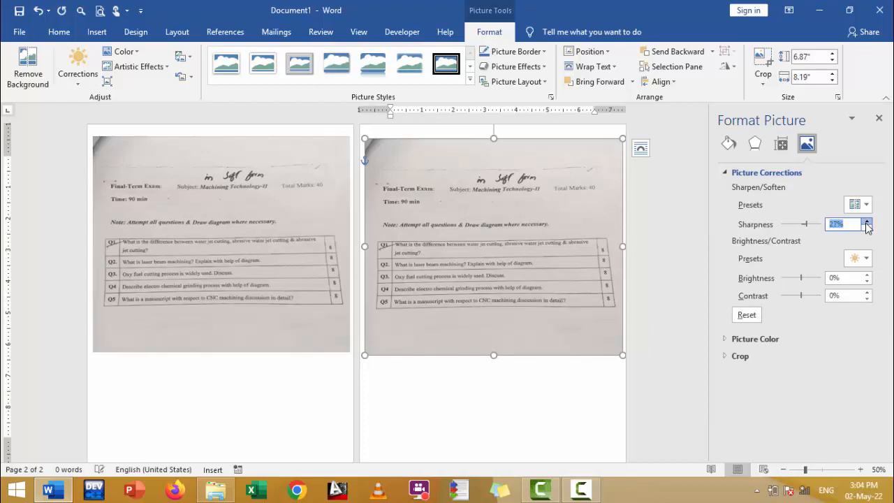
left_click(866, 222)
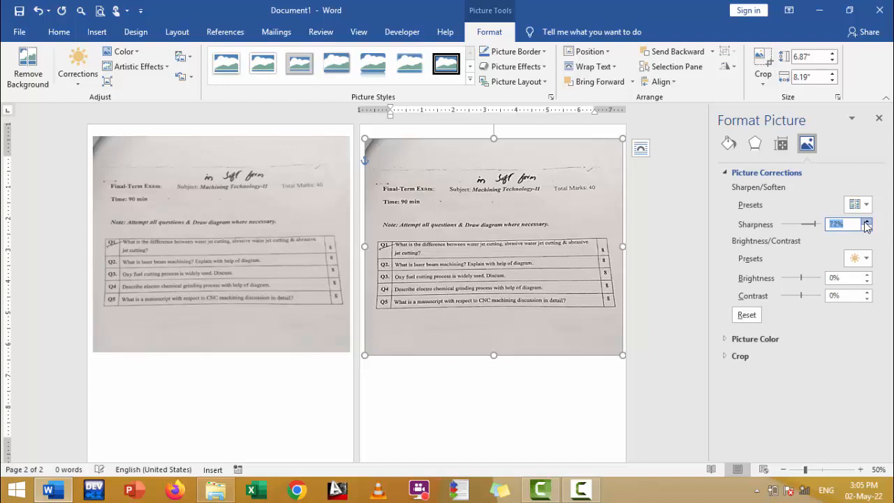
left_click(866, 224)
left_click(866, 224)
left_click(867, 224)
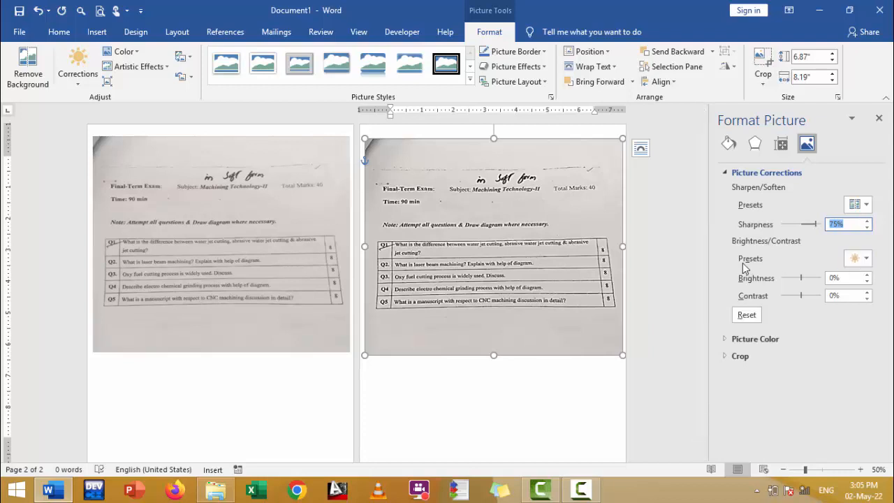
left_click(866, 260)
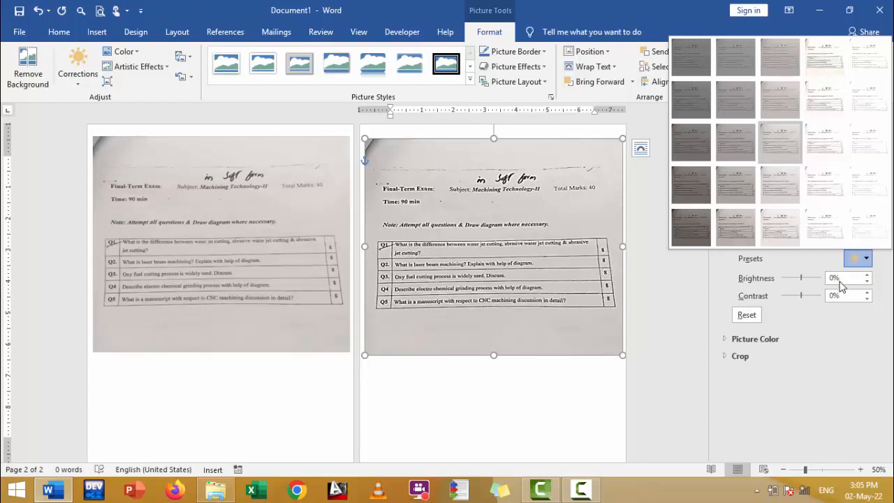
left_click(826, 227)
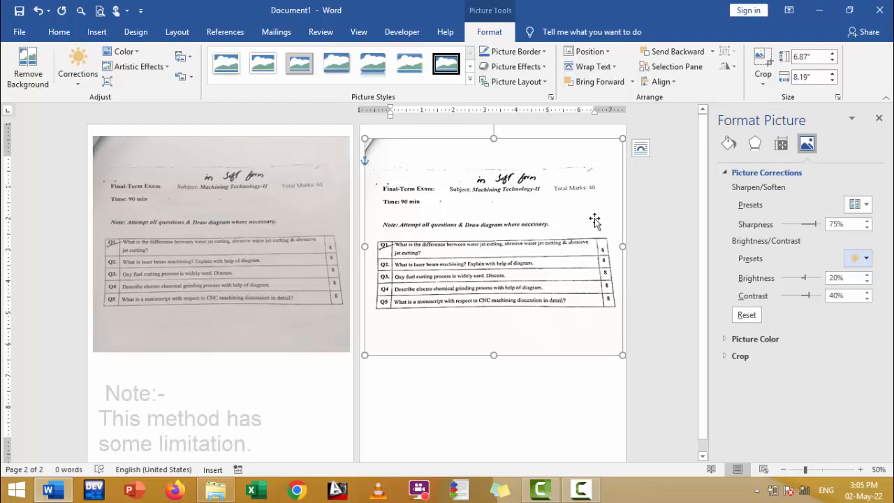
- Crop the second-page picture's upper, lower and left edges to about 4.33" by 8.05", removing the handwriting above the exam heading
left_click(763, 57)
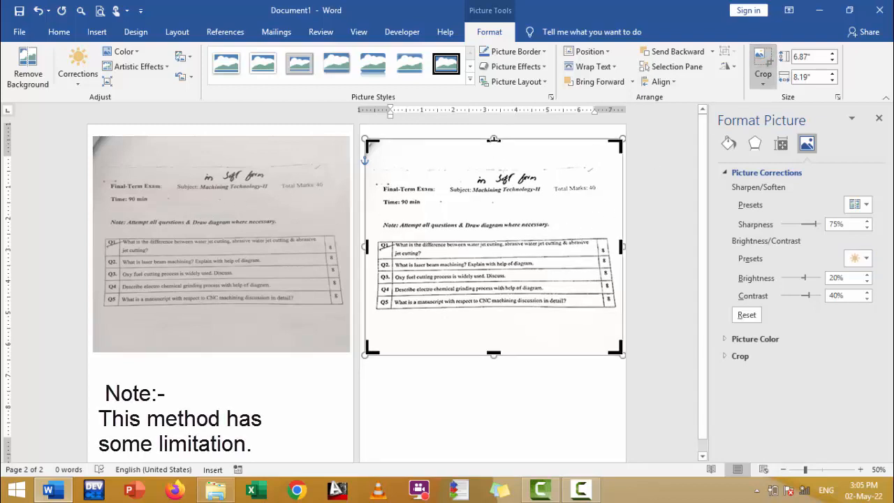
left_click_drag(491, 148, 496, 184)
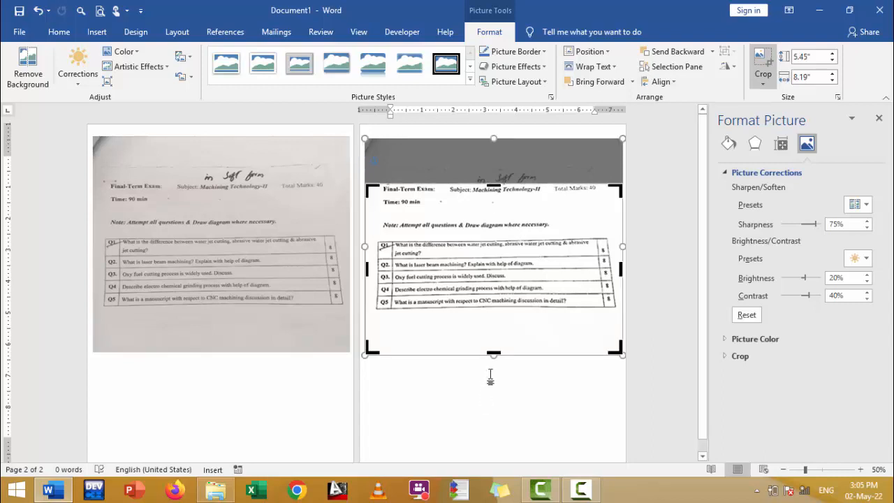
left_click_drag(494, 350, 494, 318)
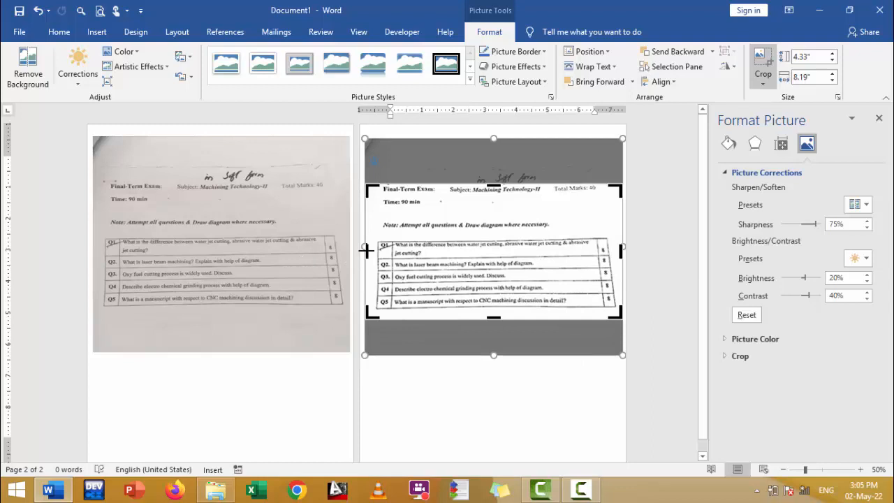
left_click_drag(366, 251, 371, 250)
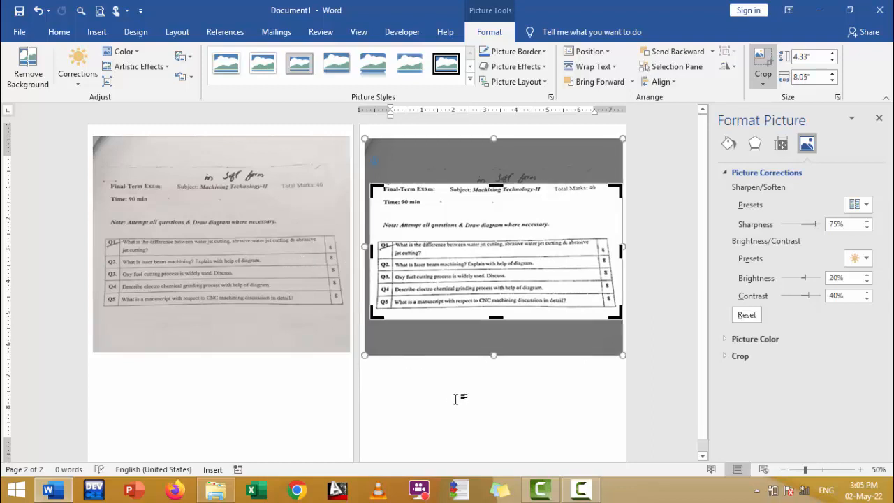
left_click(457, 399)
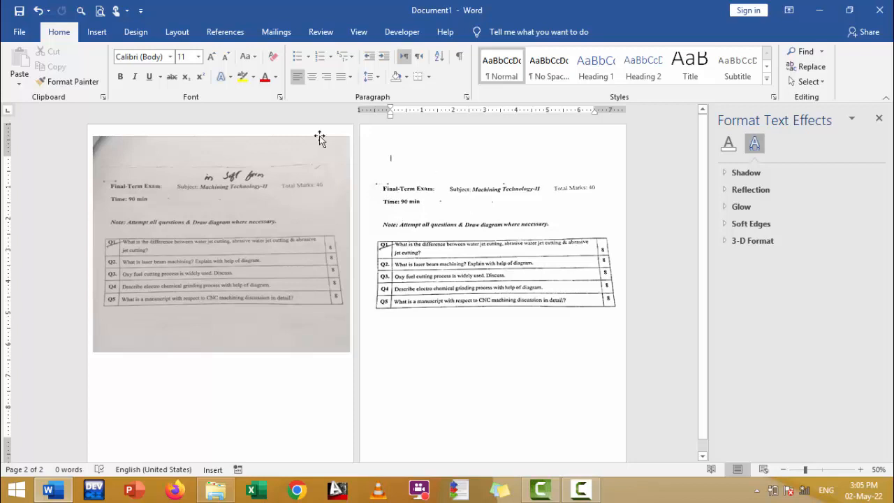
- Draw a rectangle about 0.25" by 0.9" over the stray specks above the Final-Term Exam heading on the second page
left_click(97, 31)
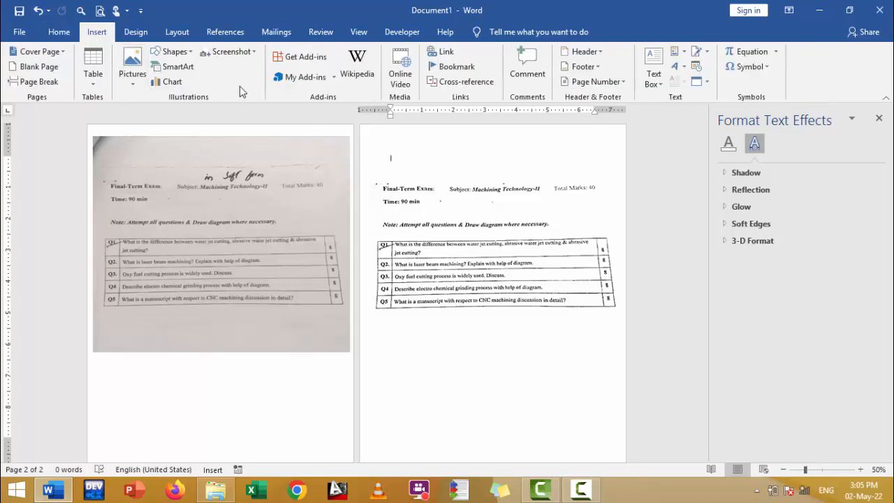
left_click(188, 56)
left_click(198, 82)
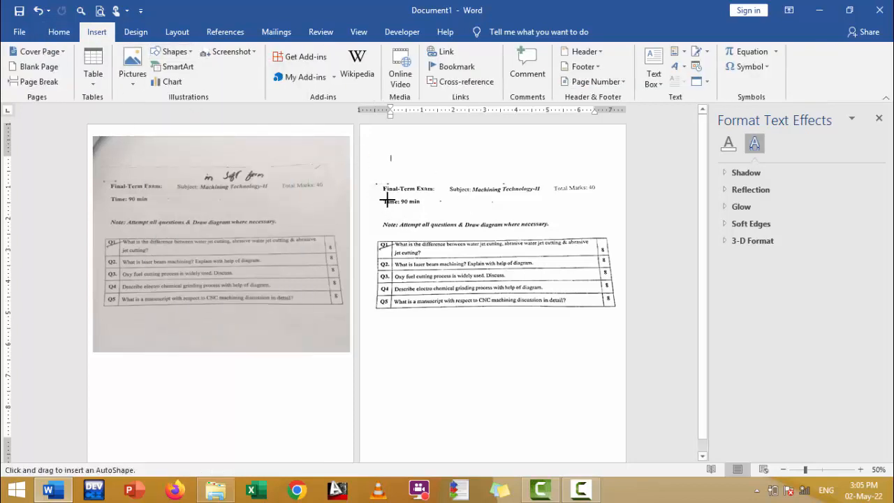
left_click_drag(370, 176, 401, 183)
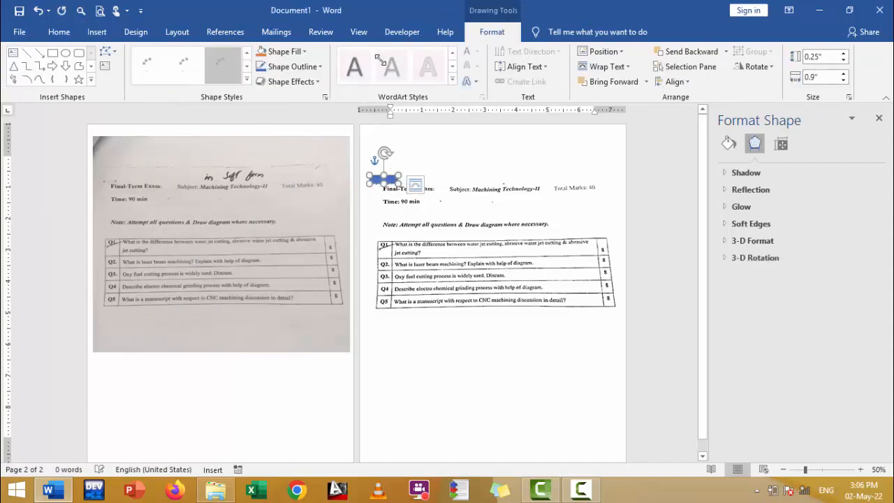
- Give the small rectangle above the exam heading a white fill and a white outline
left_click(297, 51)
left_click(261, 95)
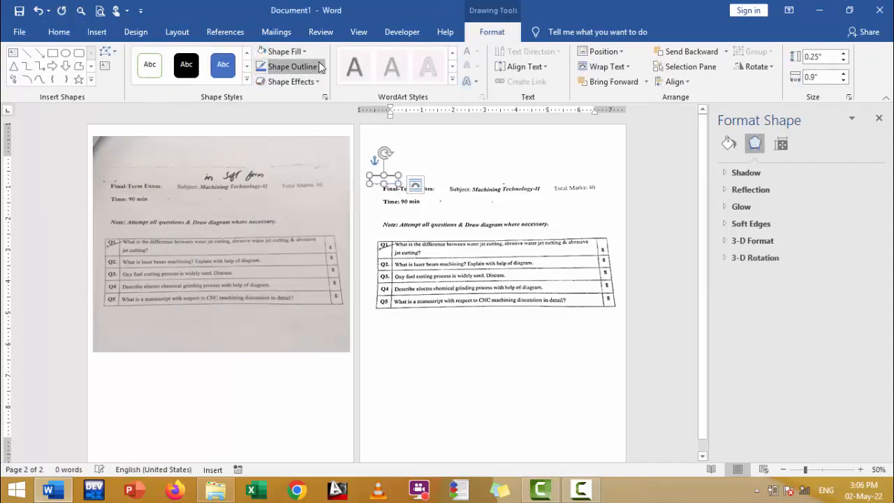
left_click(293, 66)
left_click(262, 96)
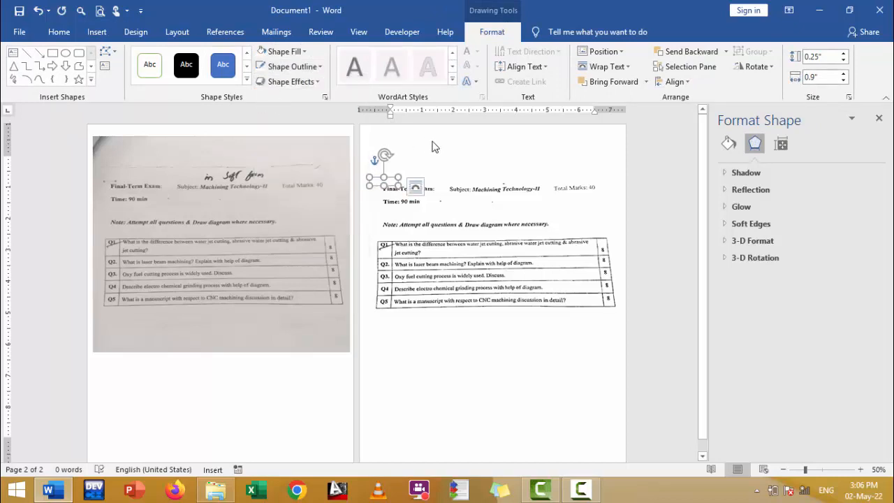
- Duplicate the white rectangle and place the copy over the speck above the Subject line
key("ctrl+d")
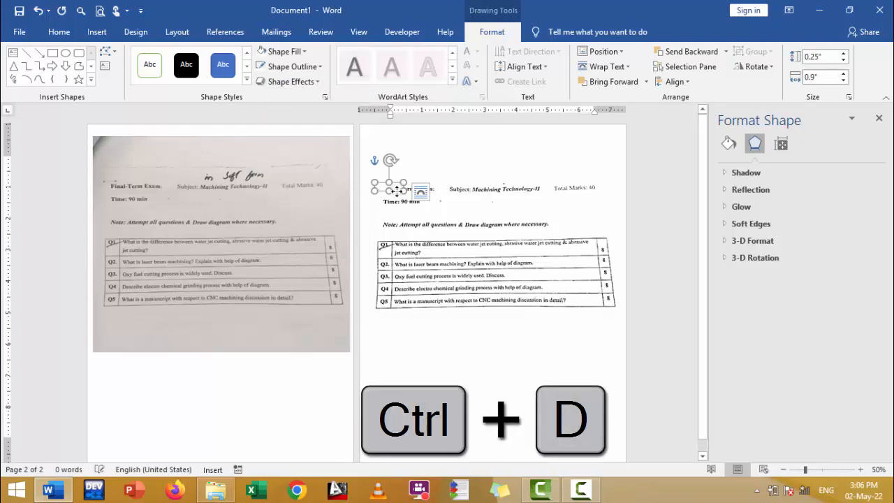
mouse_move(409, 197)
left_mouse_down()
mouse_move(467, 238)
mouse_move(495, 212)
mouse_move(516, 172)
mouse_move(516, 183)
left_mouse_up()
left_click(521, 224)
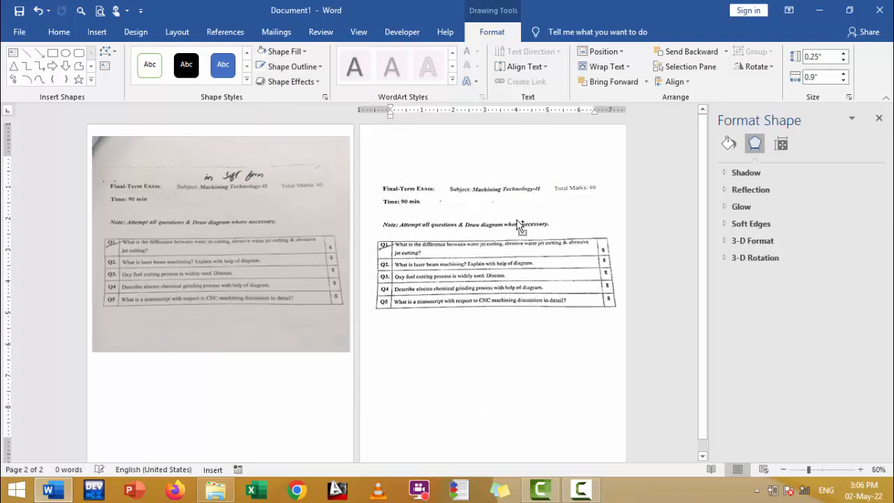
- Cover the stray specks beside the Time: 90 min line with a white rectangle widened to about 2.66"
scroll(524, 225, "up", 7)
left_click(440, 199)
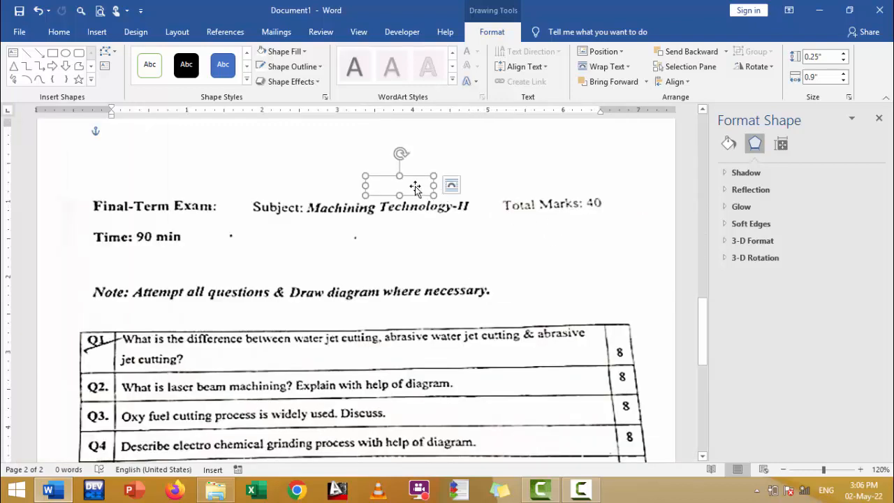
left_click_drag(415, 199, 420, 243)
scroll(351, 268, "down", 2)
scroll(351, 268, "down", 5)
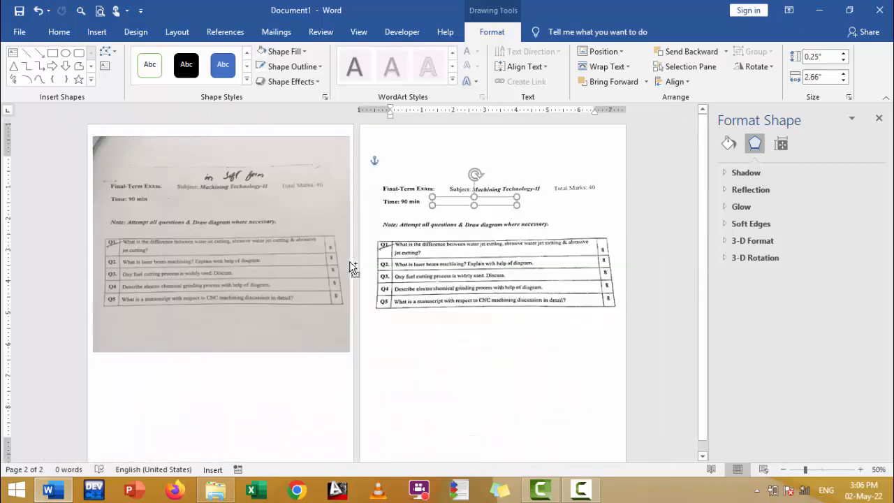
left_click(473, 368)
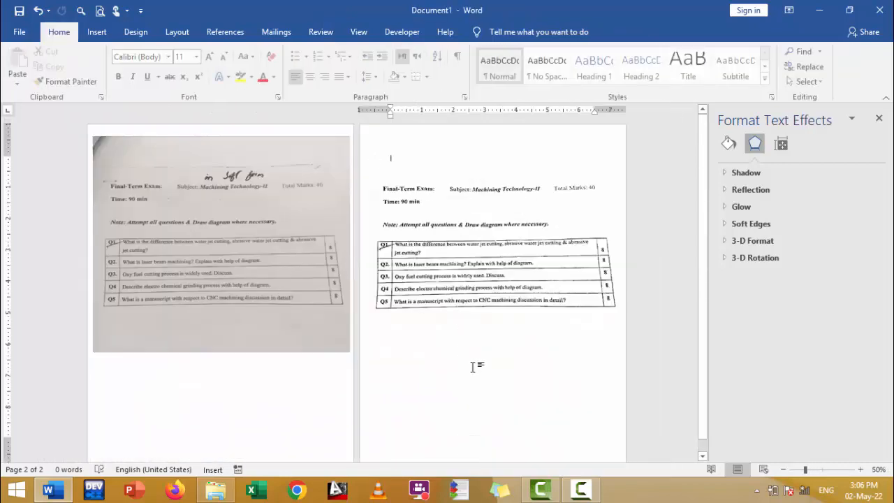